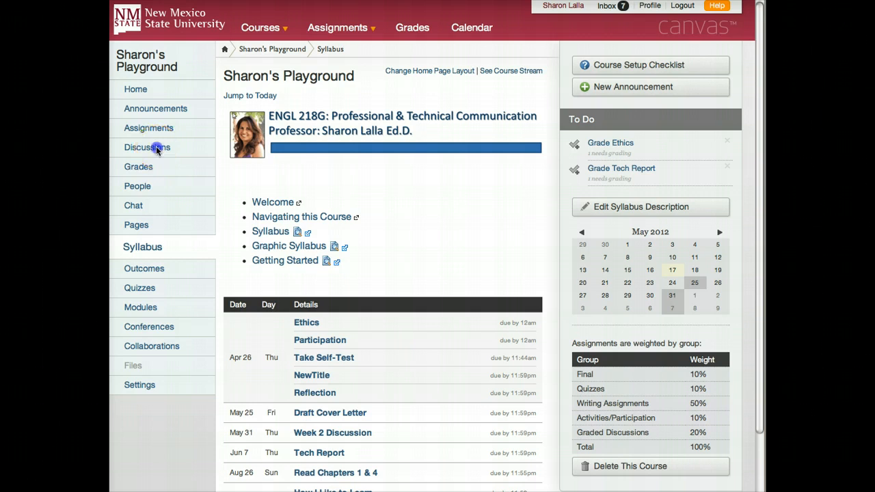
# - Review the course's existing discussion topics and its list of assignment groups
pyautogui.click(158, 150)
pyautogui.click(156, 149)
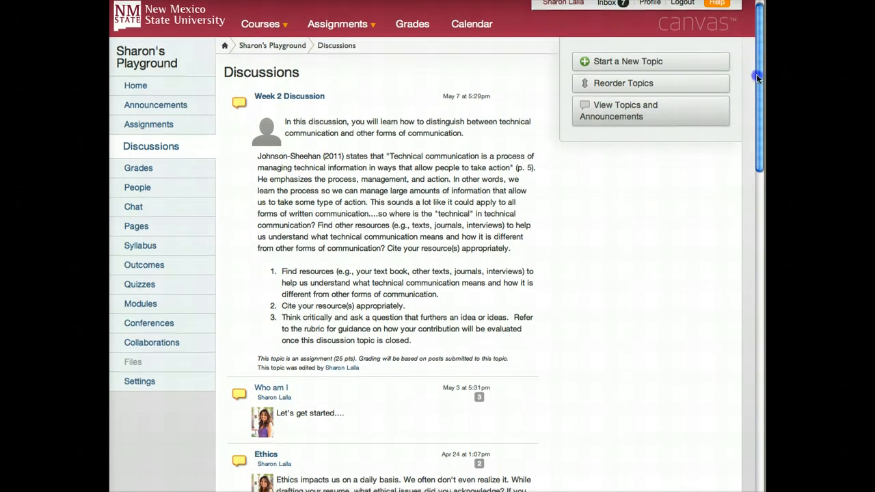
pyautogui.moveTo(756, 74); pyautogui.dragTo(715, 75)
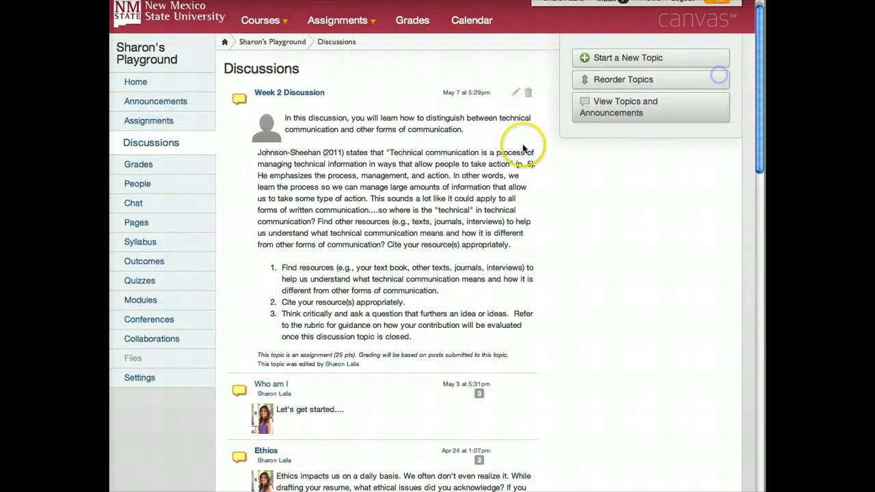
pyautogui.click(136, 123)
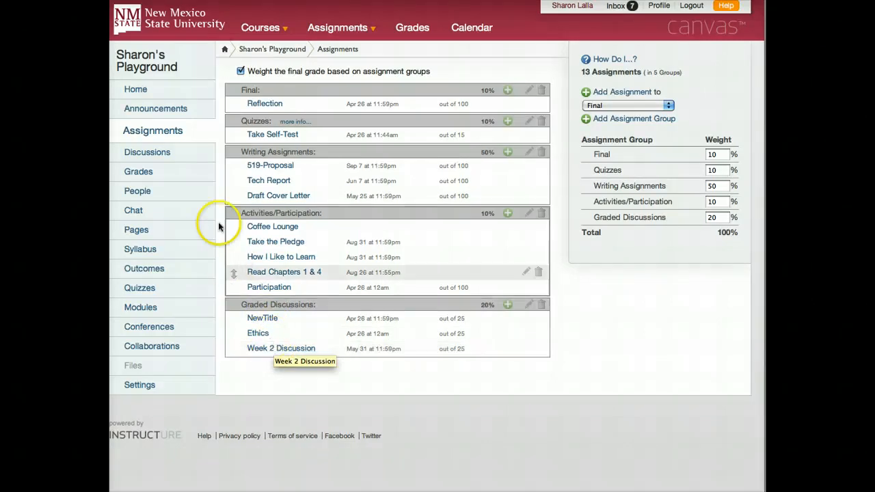
# - Start a new discussion topic titled "Introductions" in the course's discussions
pyautogui.click(147, 156)
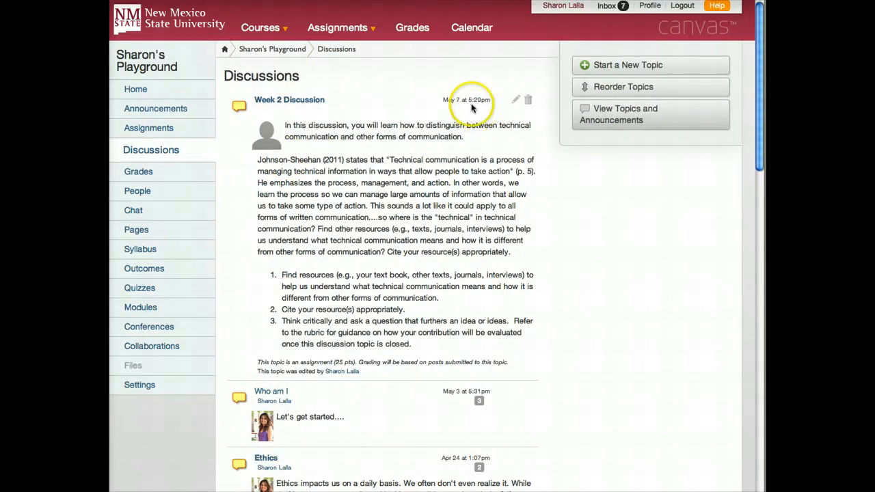
pyautogui.click(599, 65)
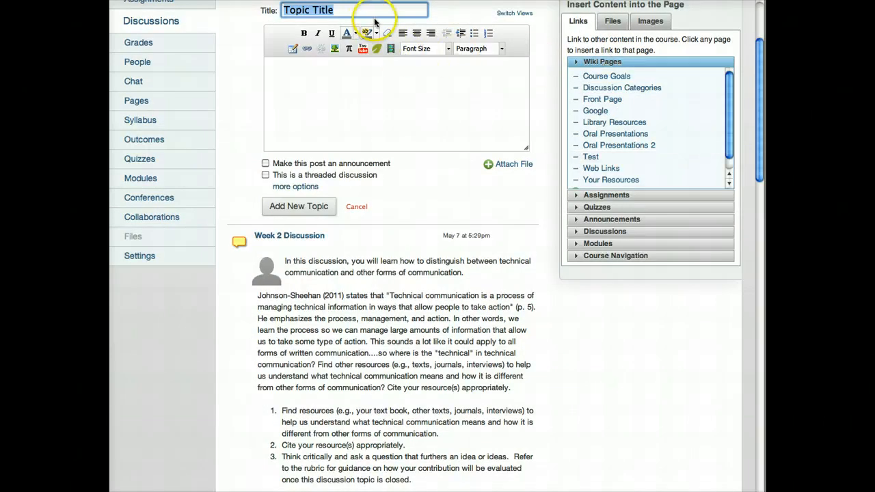
pyautogui.write('Introduc')
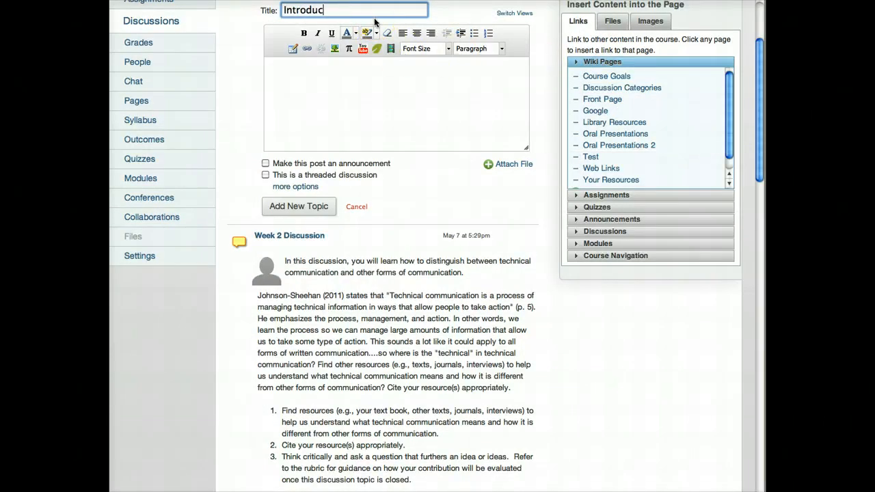
pyautogui.write('tions')
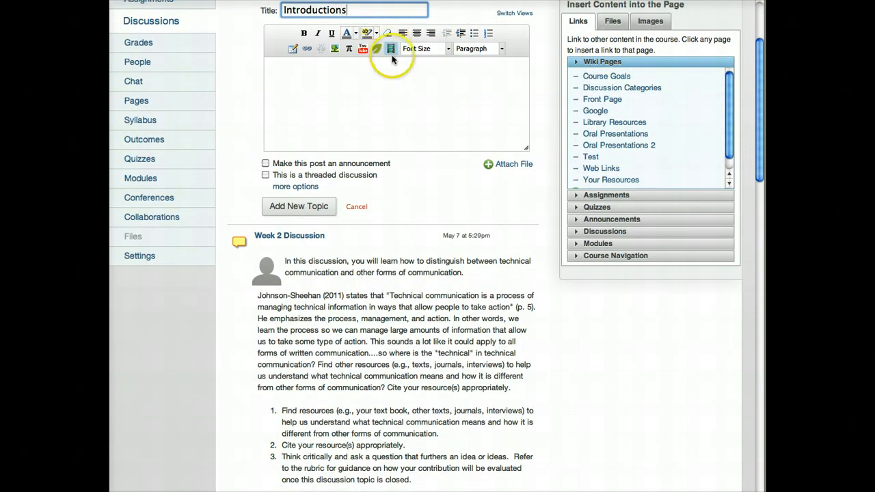
# - Paste the prepared introduction prompt, with its bullets on nickname, location, reason for taking the course and a fun fact, into the topic body
pyautogui.click(393, 76)
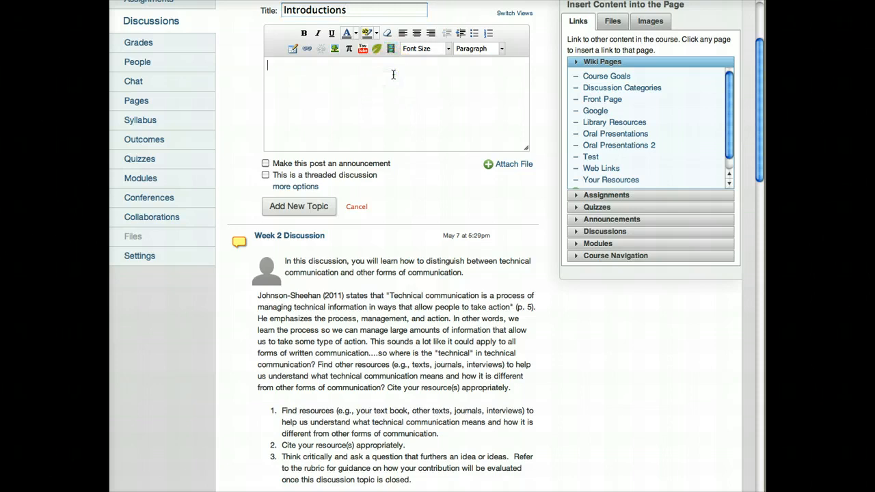
pyautogui.write("Let's start the conversation. Since we will be part of one anothers' lives for at least fifteen weeks, let's begin by sharing something about ourselves. Include the following:  Nickname (if you have one). Where you are physically located. Why you are taking this course. A fun fact about yourself.")
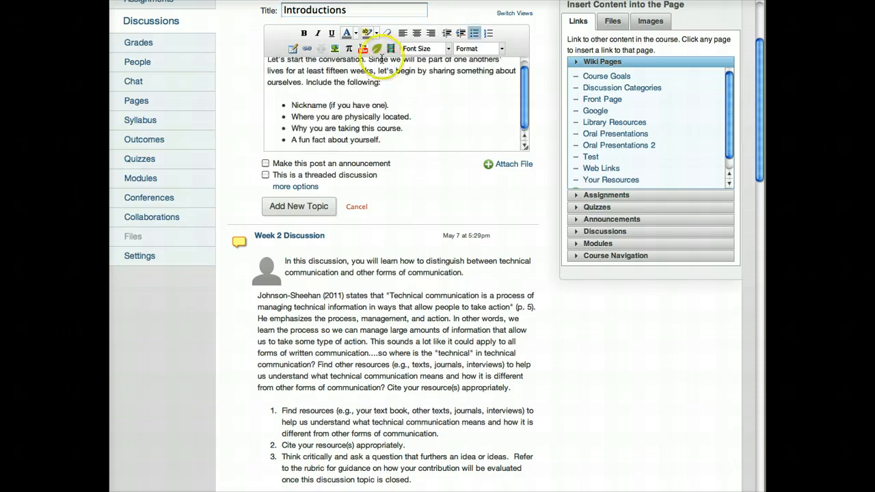
pyautogui.click(292, 148)
# - Make the Introductions topic a threaded discussion, reveal its additional options and publish it
pyautogui.click(266, 175)
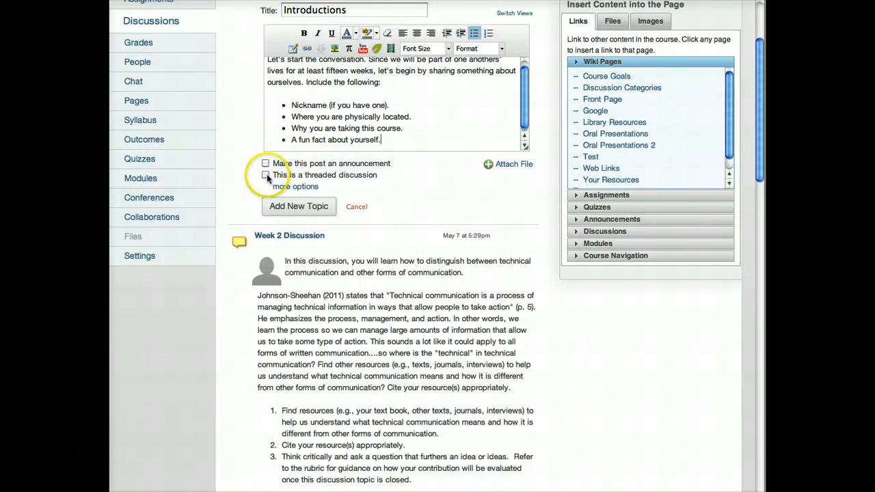
pyautogui.click(265, 175)
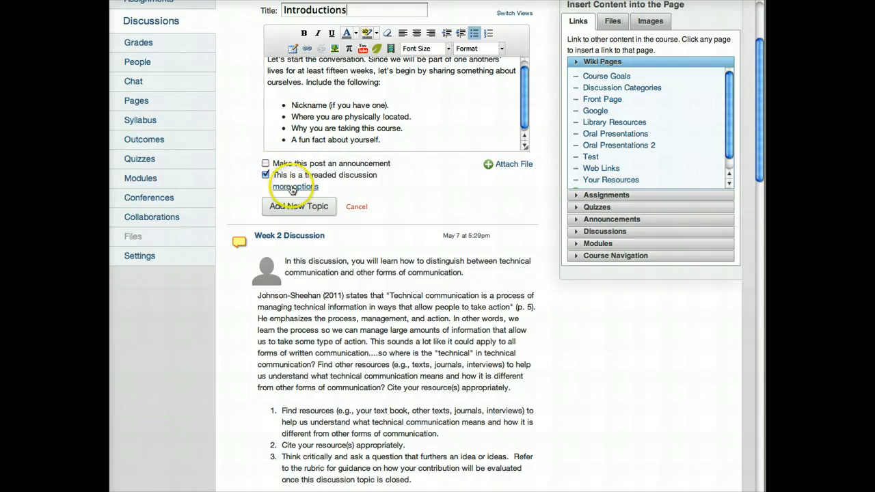
pyautogui.click(292, 186)
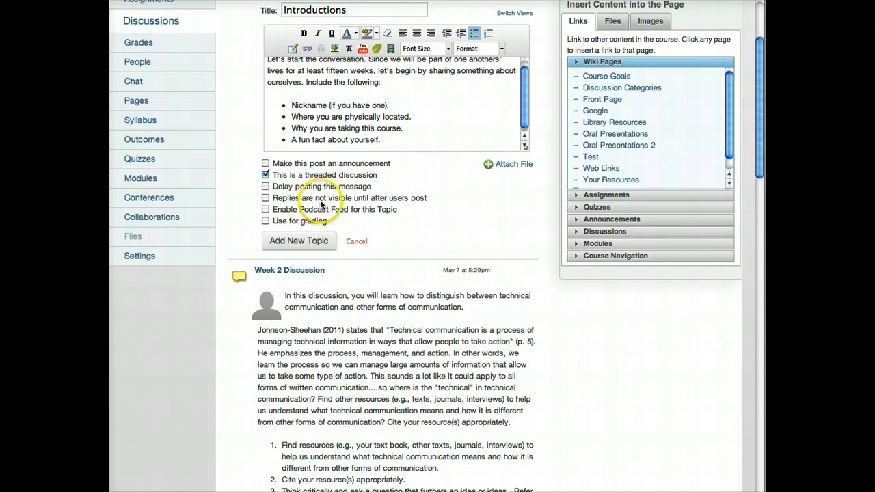
pyautogui.click(298, 241)
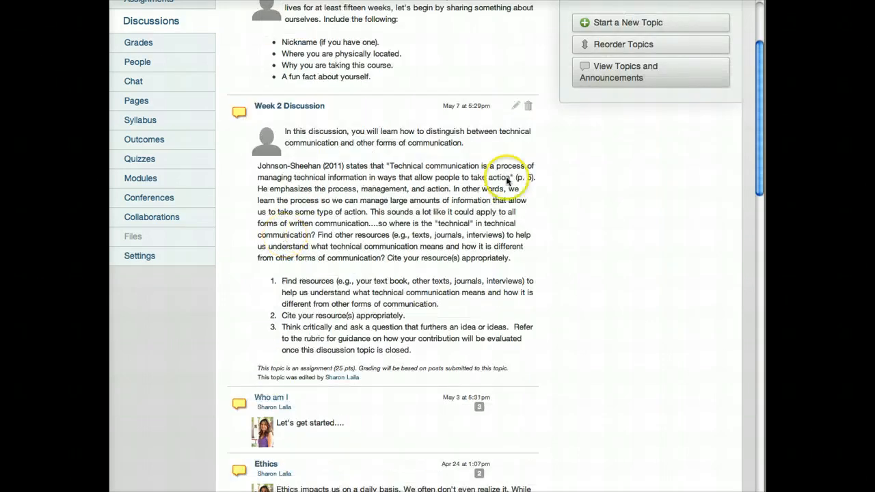
pyautogui.moveTo(759, 144); pyautogui.dragTo(759, 92)
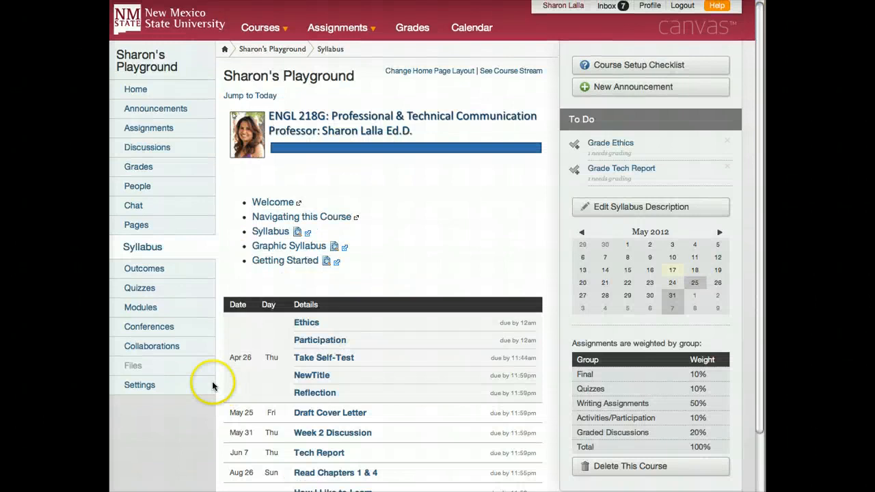
# - Add an assignment titled "What is Technical Communication" to the Graded Discussions group and set its type to Discussion
pyautogui.click(148, 132)
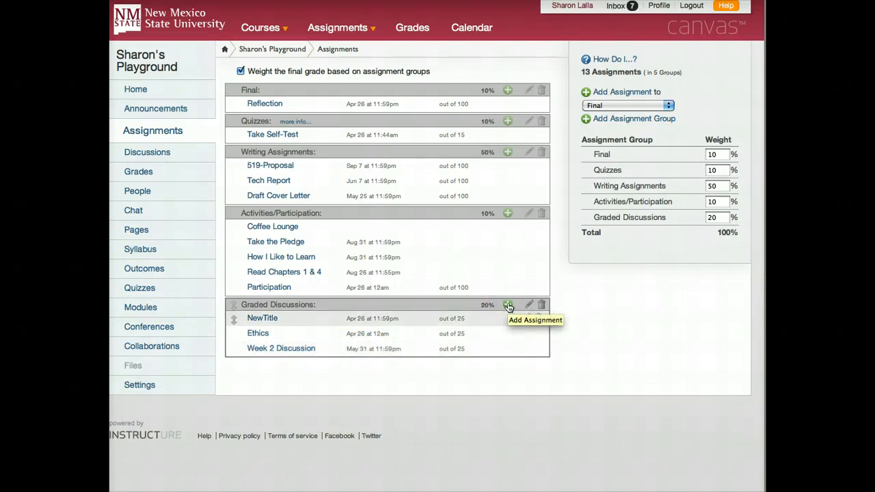
pyautogui.click(508, 305)
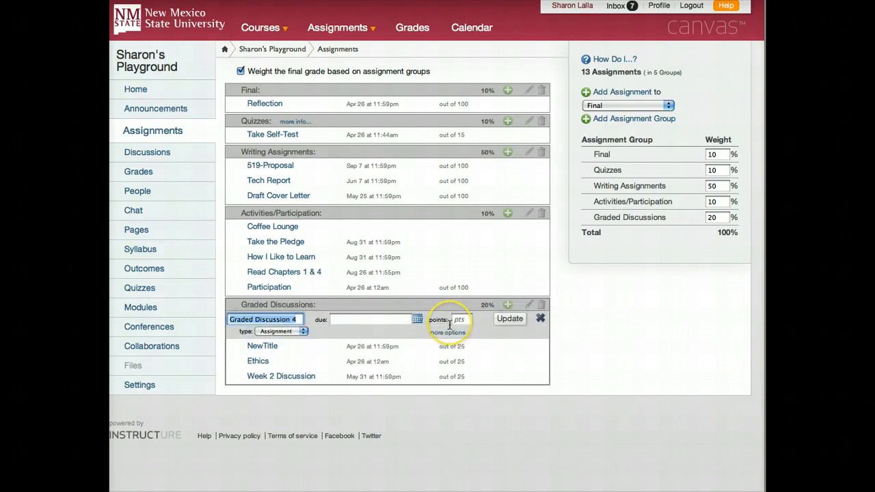
pyautogui.write('What is Technical')
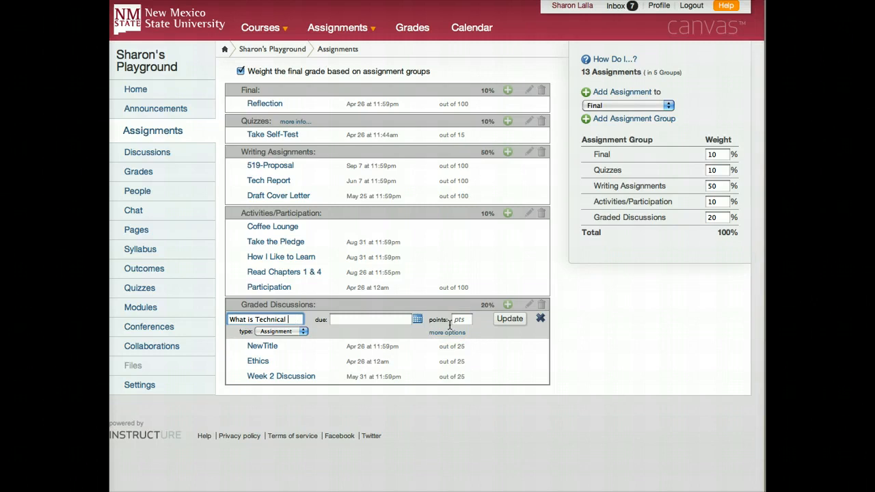
pyautogui.write(' Communication')
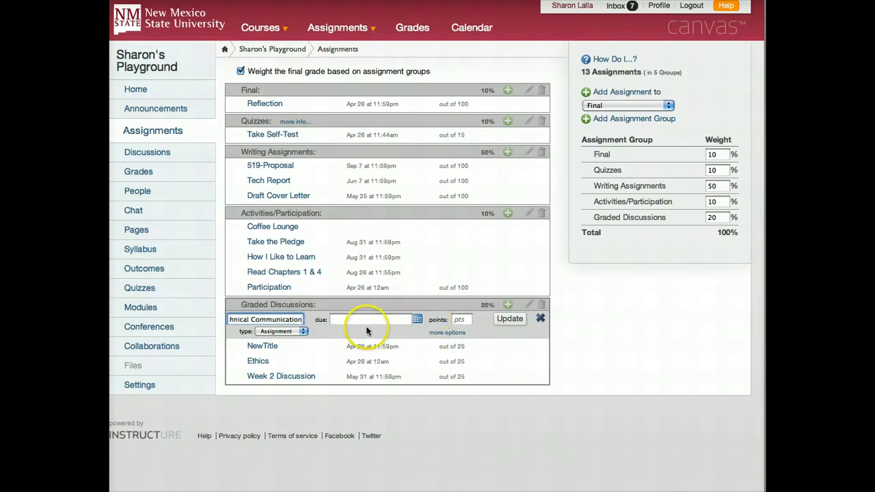
pyautogui.click(302, 331)
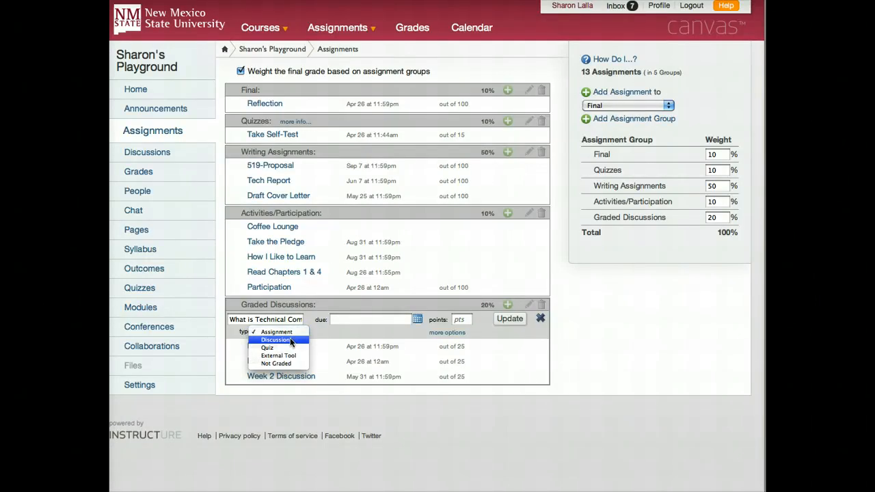
pyautogui.click(290, 340)
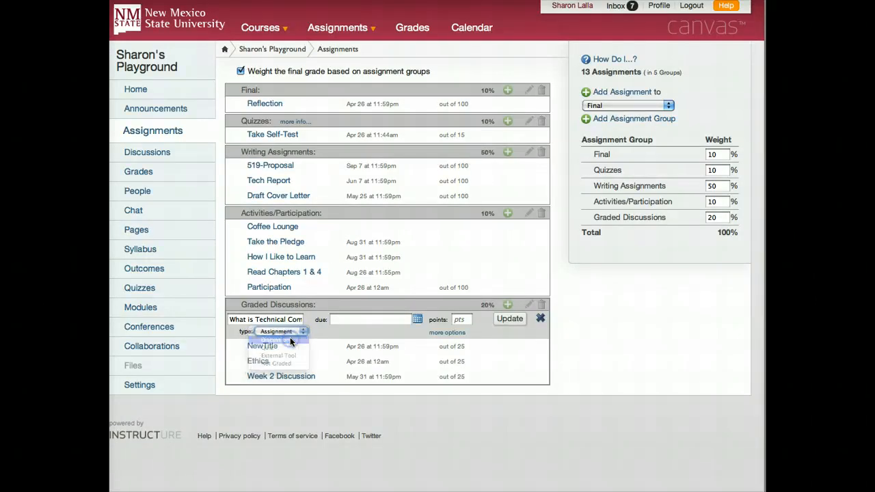
# - Set the new graded discussion's due date to May 31, 2012 and its points to 25
pyautogui.click(392, 320)
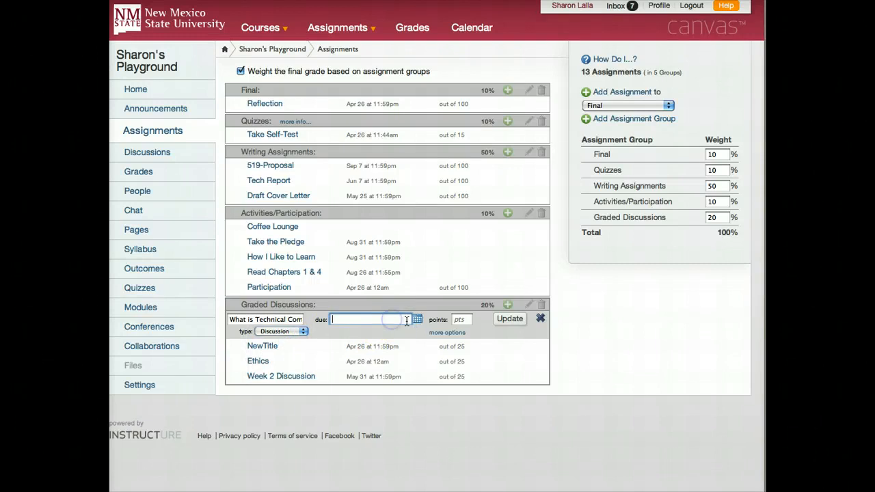
pyautogui.click(417, 319)
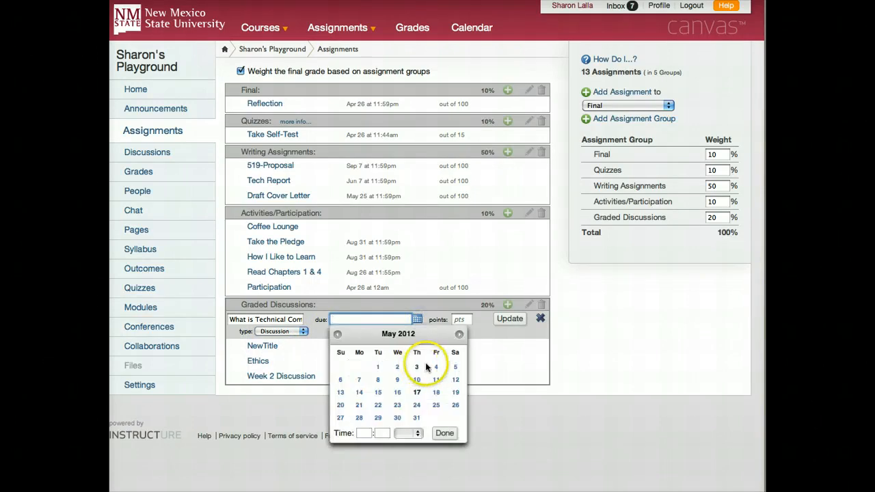
pyautogui.click(415, 419)
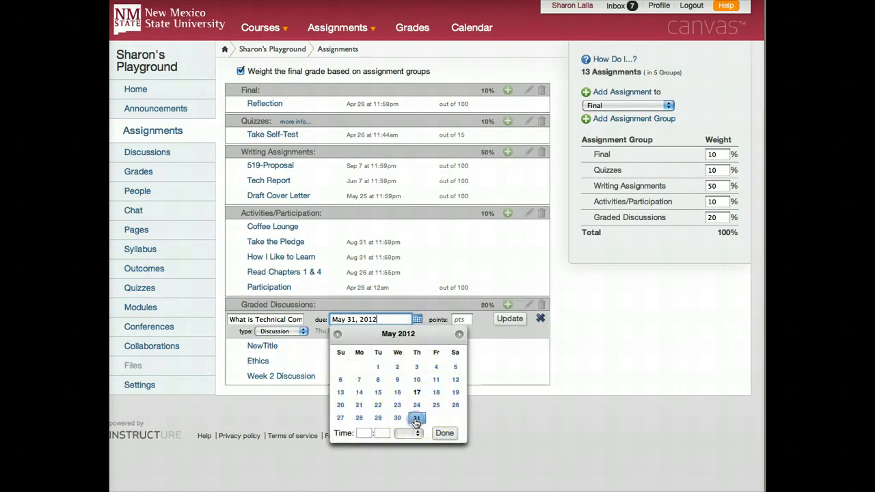
pyautogui.click(445, 433)
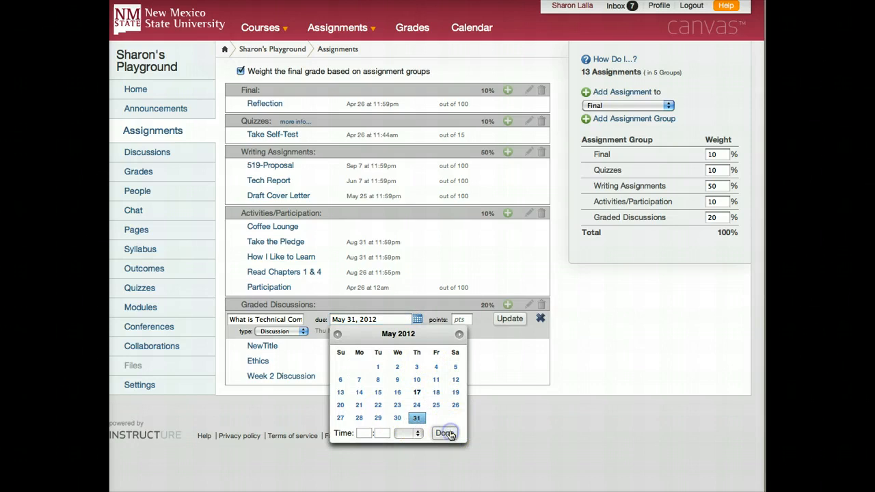
pyautogui.click(467, 319)
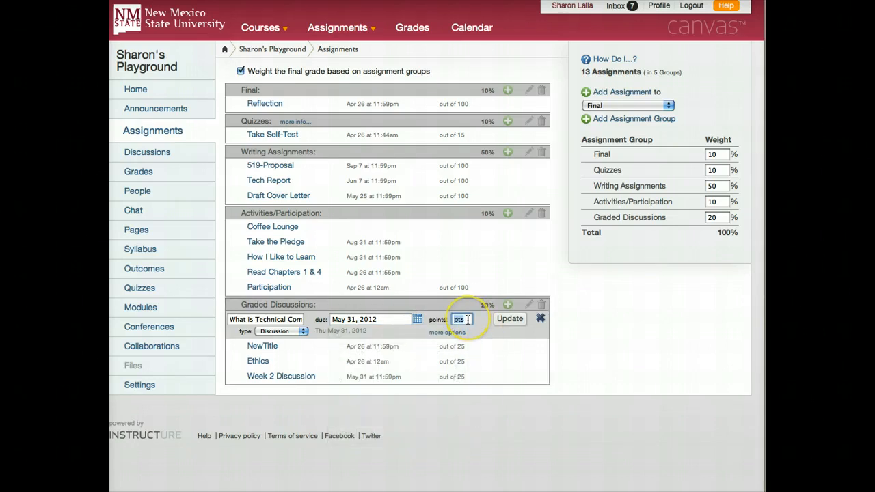
pyautogui.write('25')
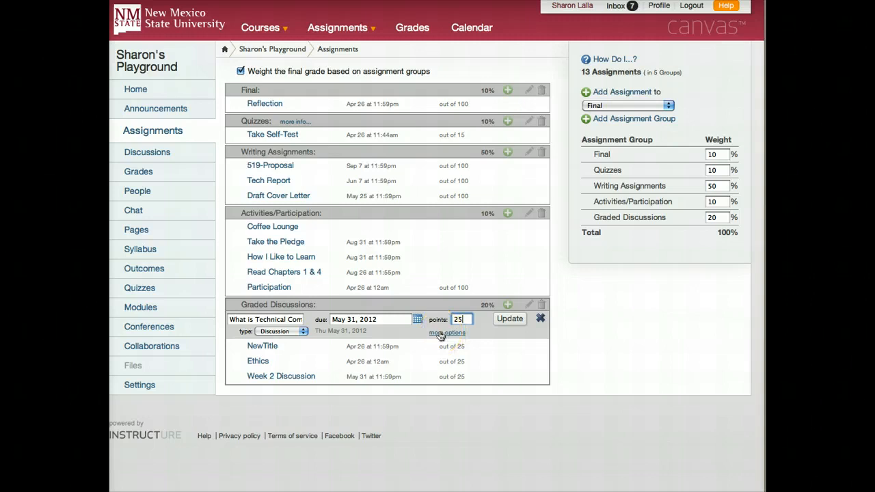
# - Paste the instructions into the graded discussion's full description, add the missing "I" to make it start with "In this discussion", and save the assignment
pyautogui.click(441, 335)
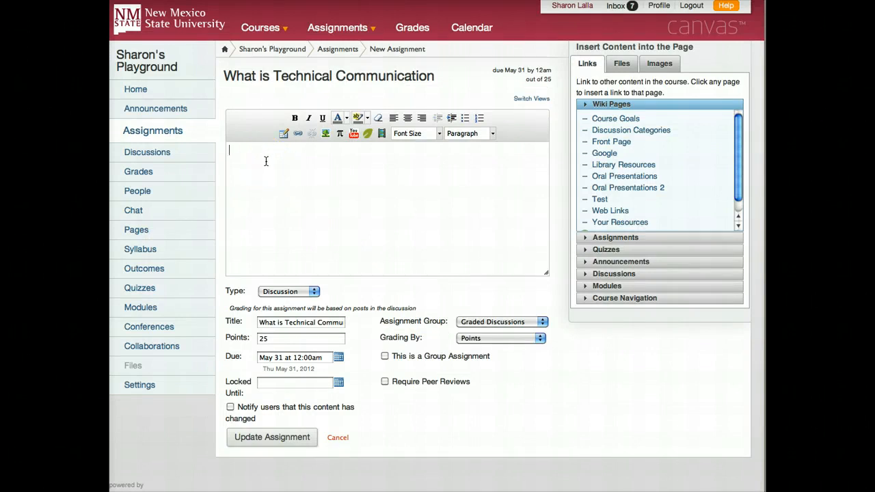
pyautogui.press('super+v')
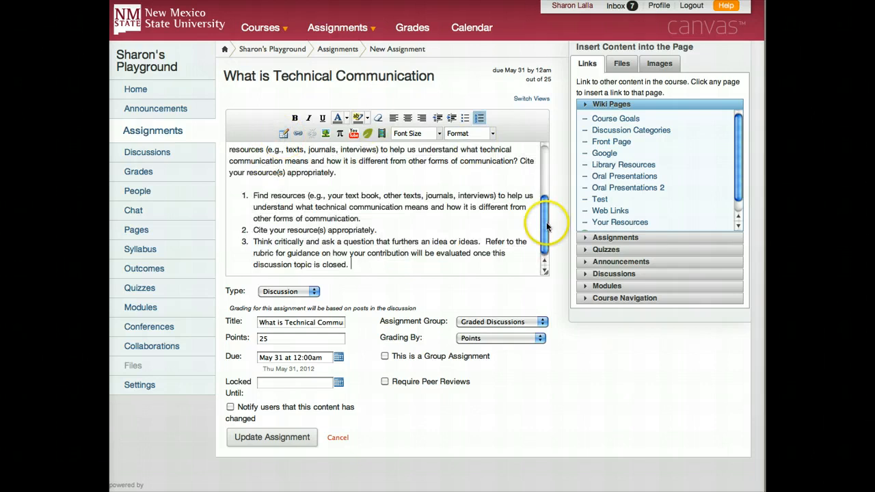
pyautogui.moveTo(548, 224); pyautogui.dragTo(547, 166)
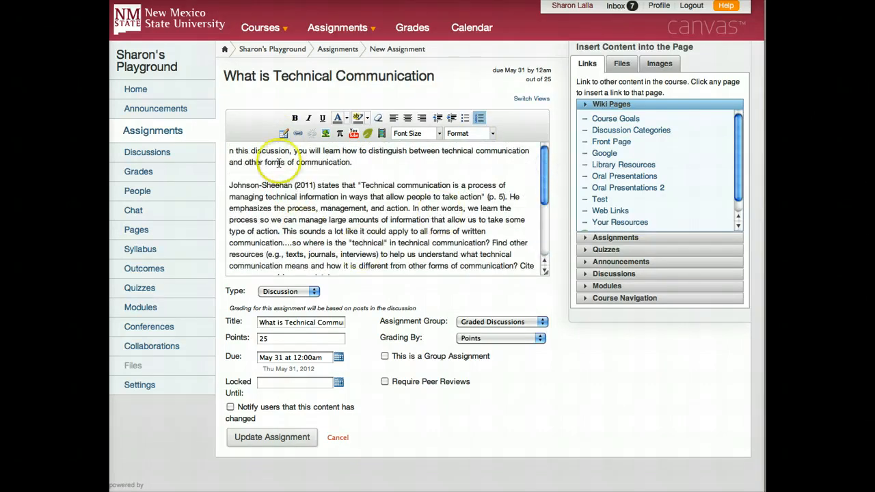
pyautogui.click(254, 151)
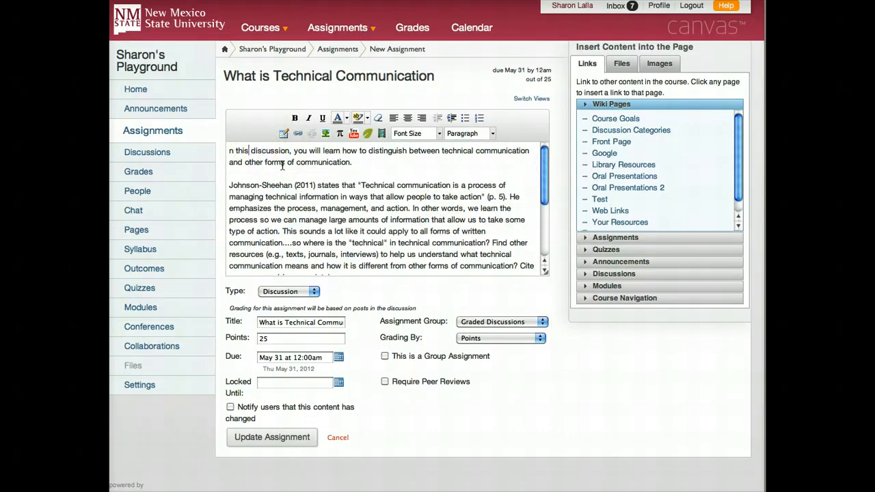
pyautogui.write('I')
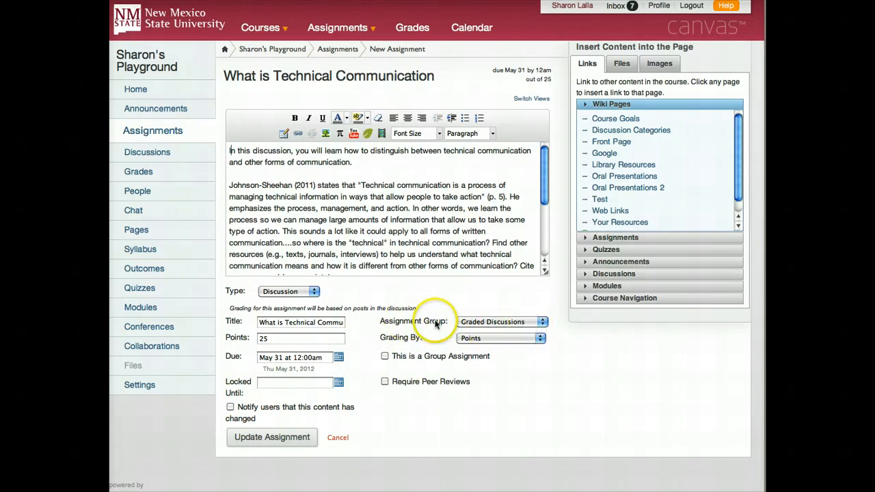
pyautogui.click(259, 438)
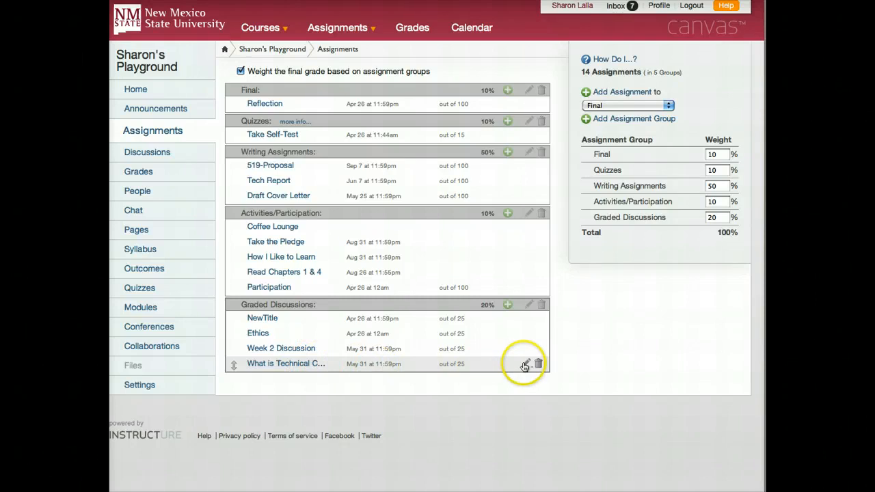
# - Rename the new graded discussion to "What is Technical Communication?" by adding the question mark, and save the change
pyautogui.click(526, 363)
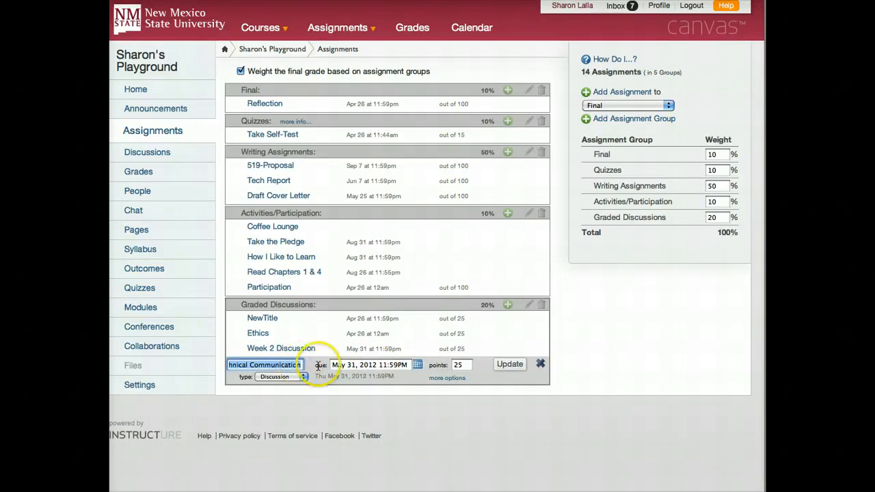
pyautogui.click(284, 366)
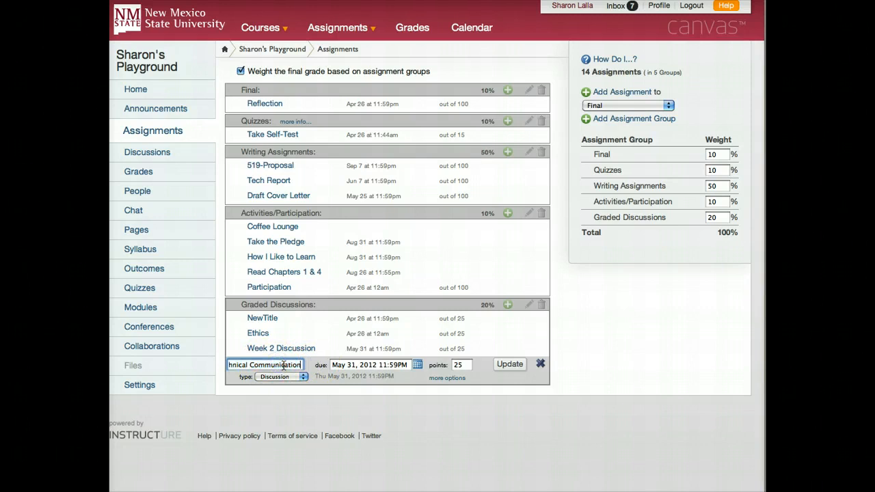
pyautogui.write('?')
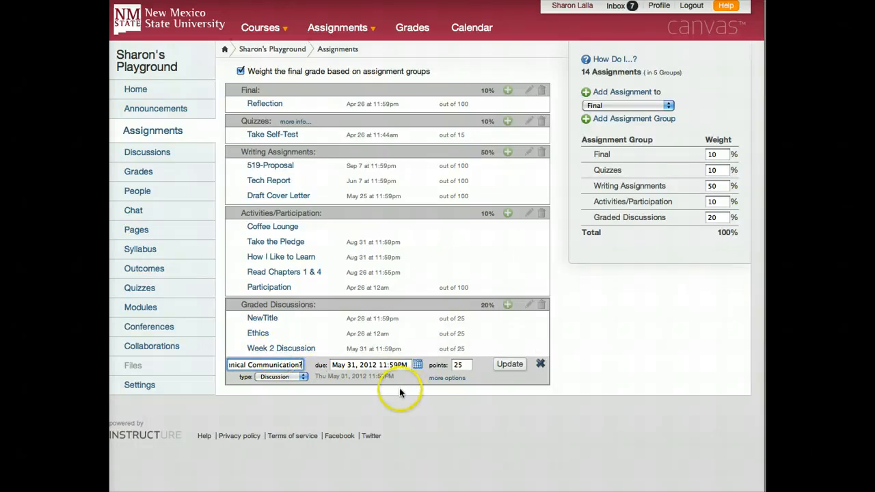
pyautogui.click(510, 365)
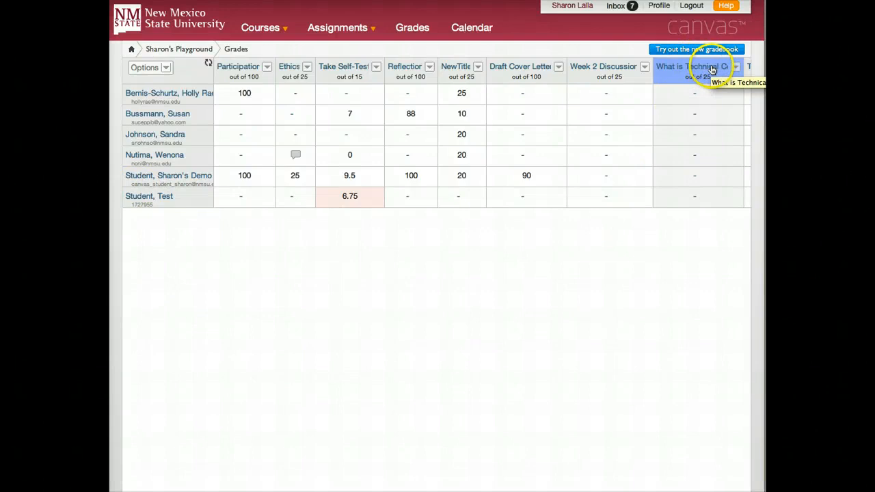
# - Check the discussions due on May 31 in the course calendar
pyautogui.click(475, 28)
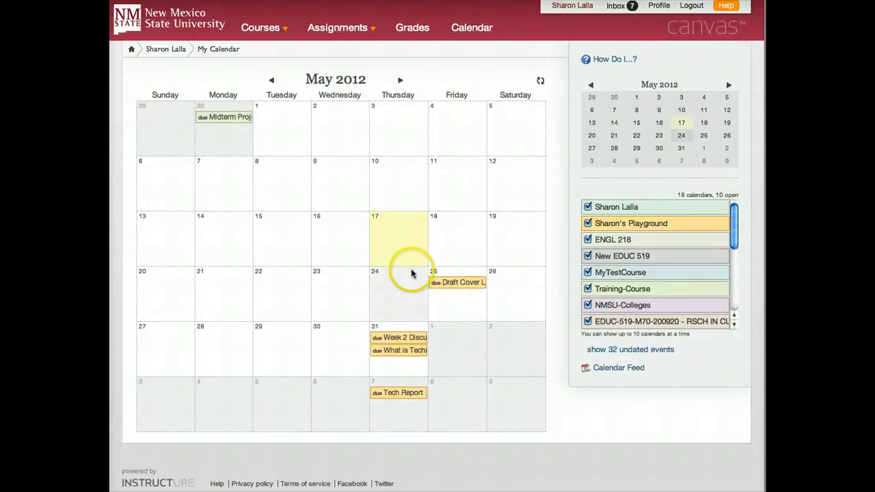
pyautogui.click(408, 339)
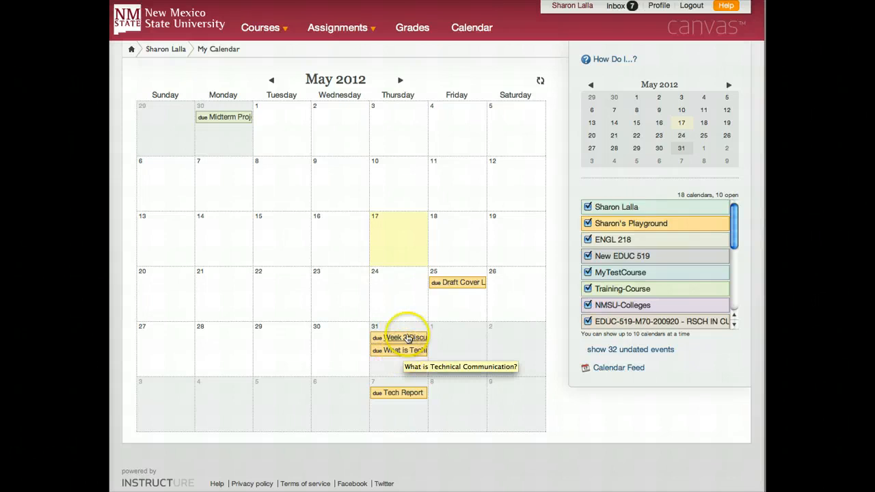